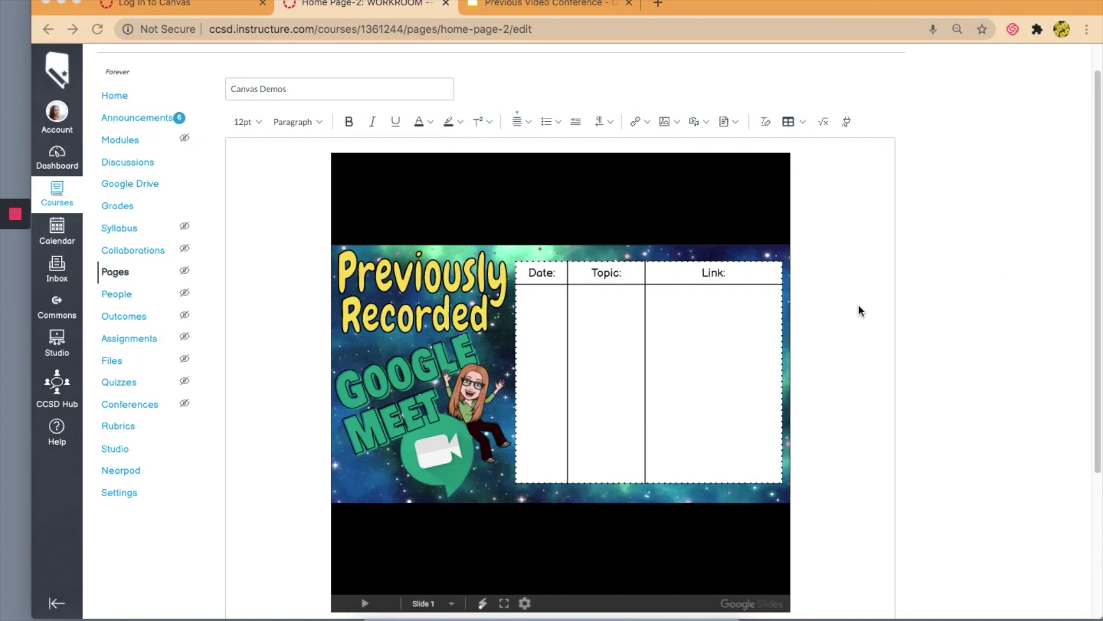
Switch the Home Page-2 editor to raw HTML to show the 750px iframe code, and zoom in.
{"action": "scroll", "coordinate": [845, 301], "scroll_direction": "down", "scroll_amount": 1}
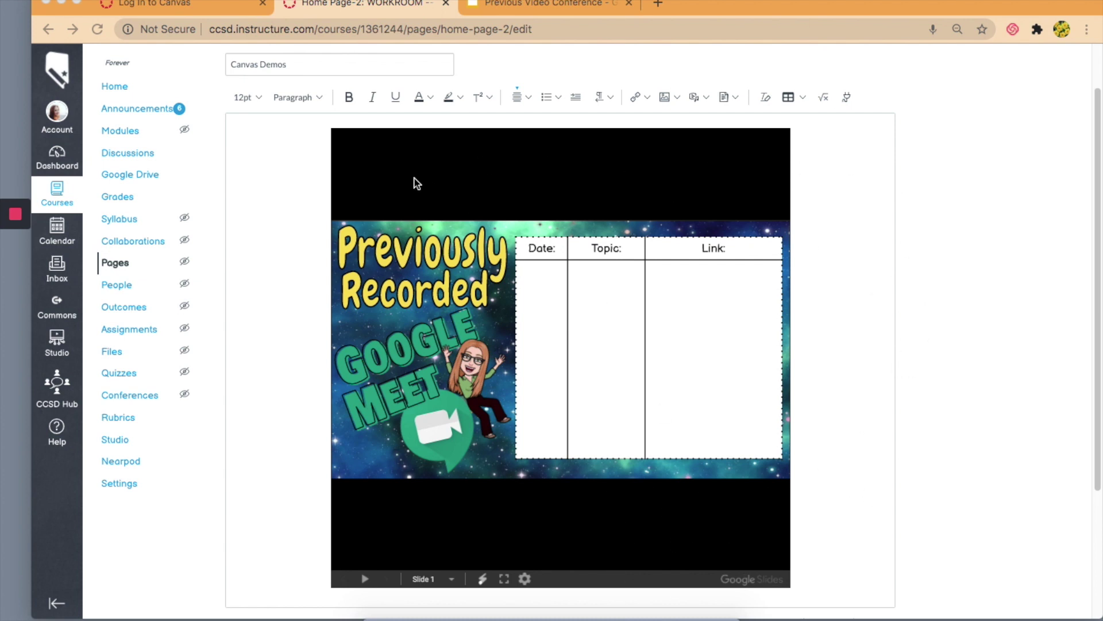
{"action": "mouse_move", "coordinate": [3, 247]}
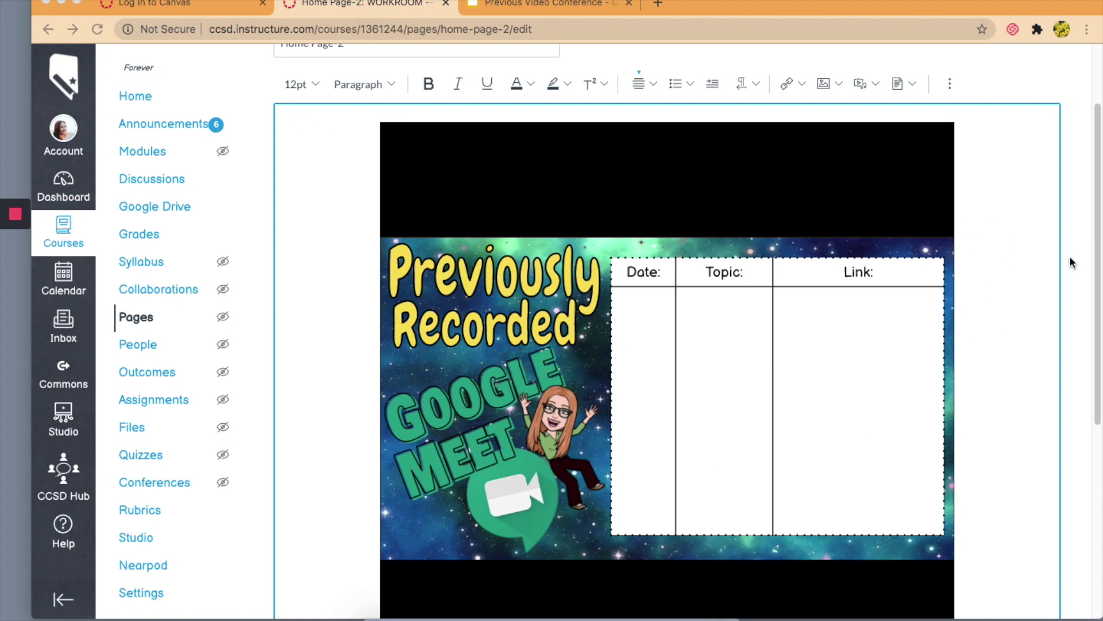
{"action": "scroll", "coordinate": [1068, 258], "scroll_direction": "up", "scroll_amount": 2}
{"action": "scroll", "coordinate": [1064, 259], "scroll_direction": "down", "scroll_amount": 5}
{"action": "scroll", "coordinate": [1062, 268], "scroll_direction": "down", "scroll_amount": 2}
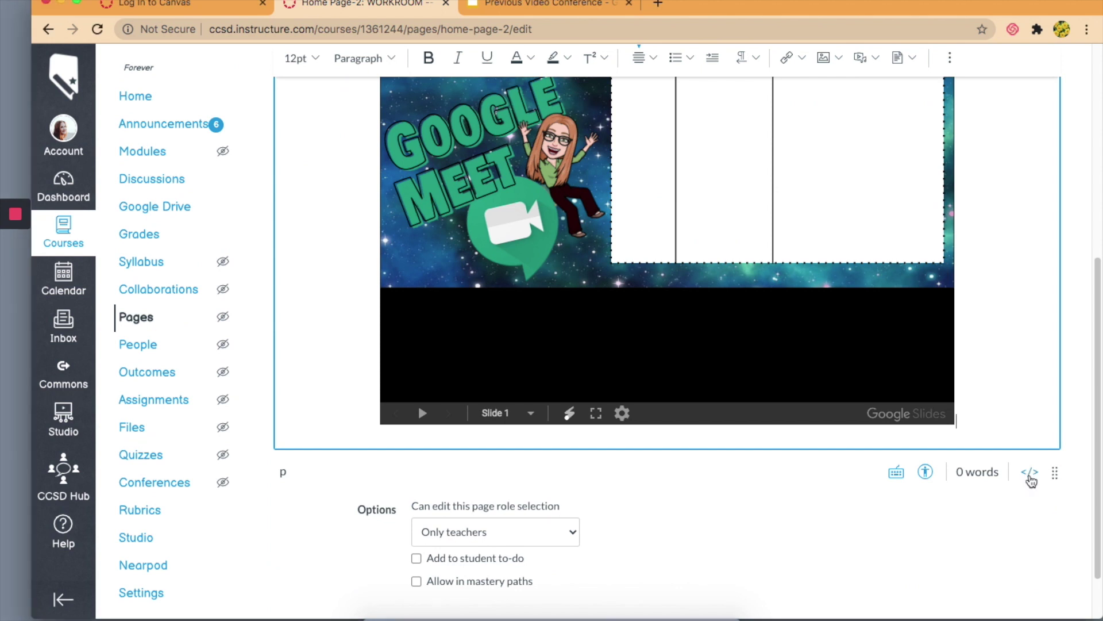
{"action": "left_click", "coordinate": [1030, 472]}
{"action": "key", "text": "super+equal"}
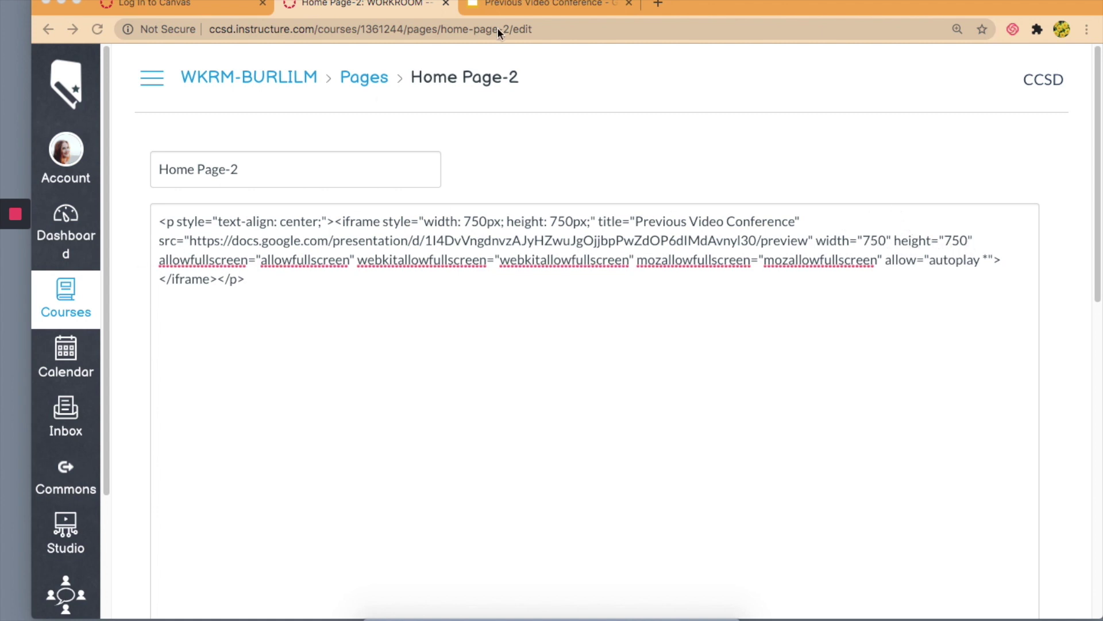
Check the presentation's Page setup in pixels, confirming the slides measure 960 by 540.
{"action": "left_click", "coordinate": [524, 5]}
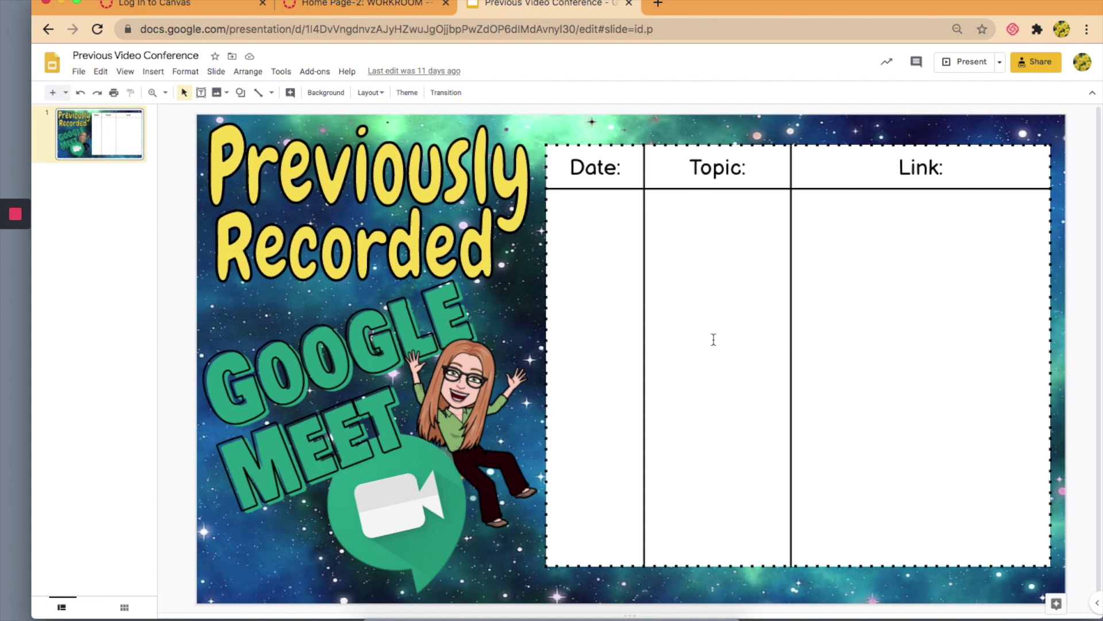
{"action": "left_click", "coordinate": [79, 72]}
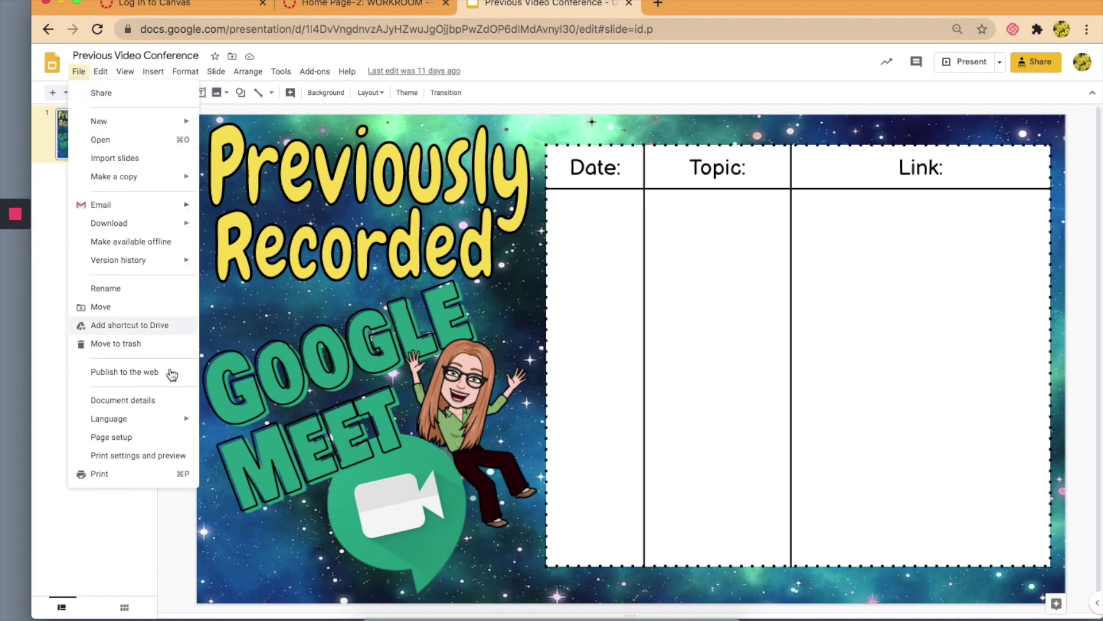
{"action": "left_click", "coordinate": [154, 440]}
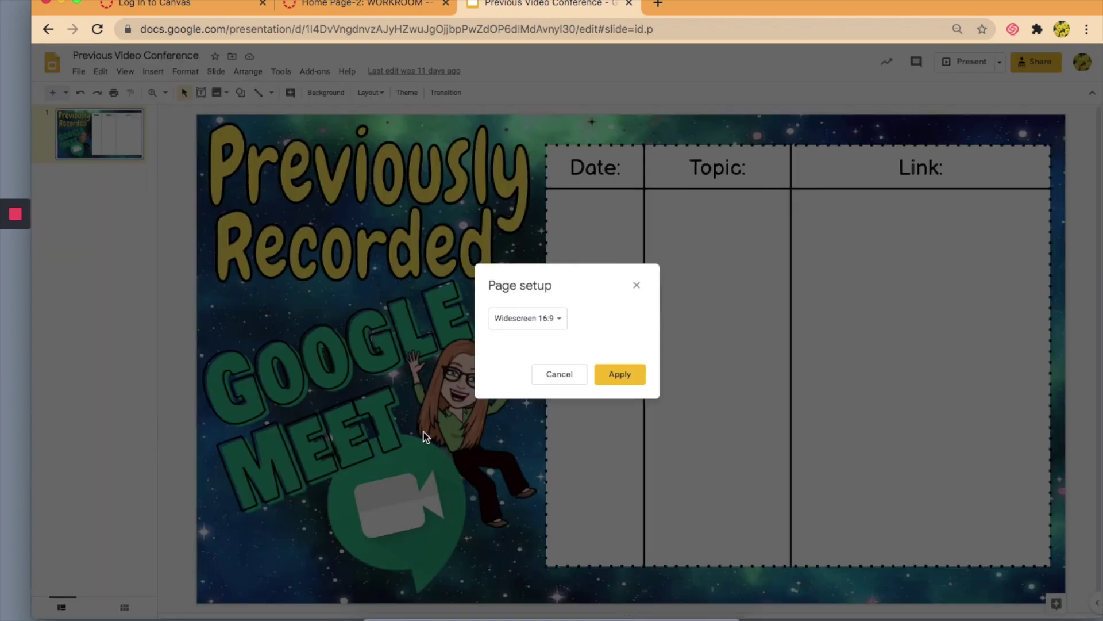
{"action": "left_click", "coordinate": [531, 323]}
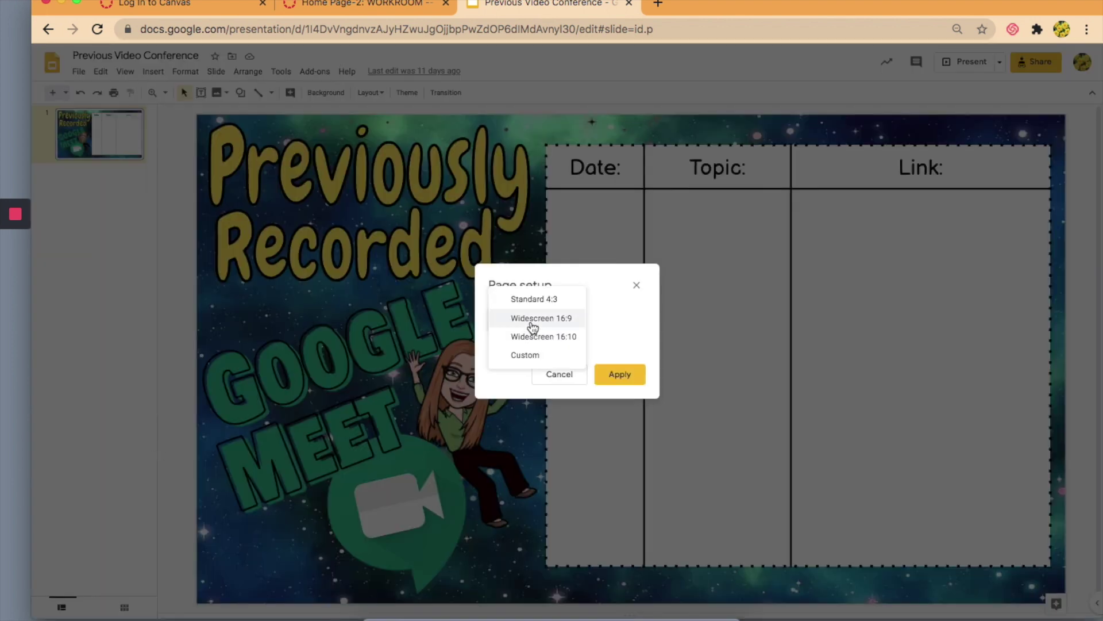
{"action": "left_click", "coordinate": [527, 354]}
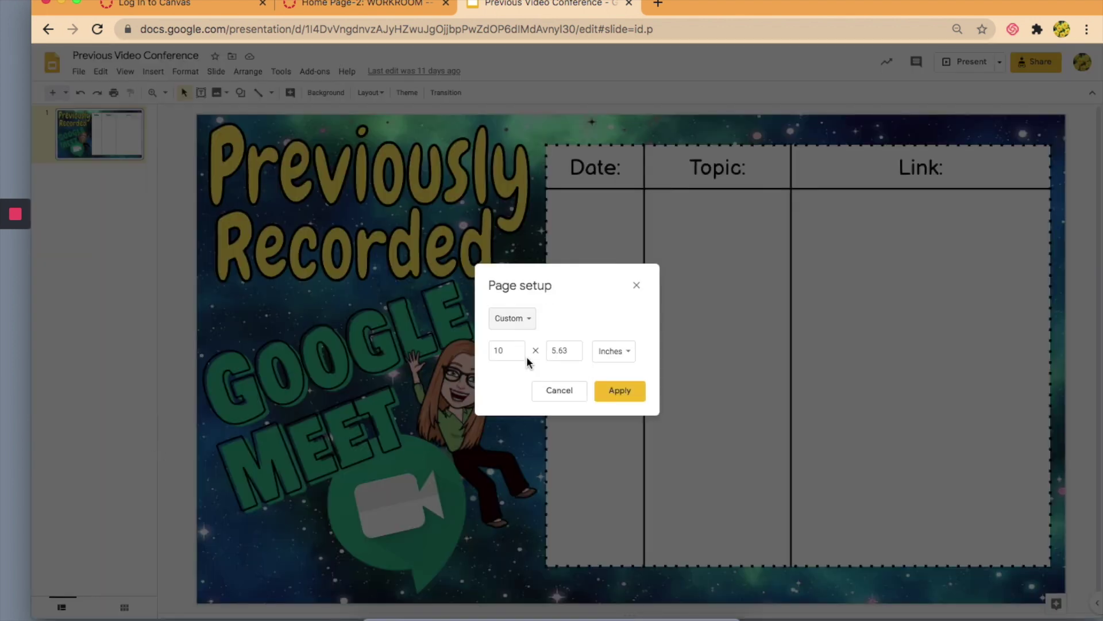
{"action": "left_click", "coordinate": [625, 358]}
{"action": "left_click", "coordinate": [626, 405]}
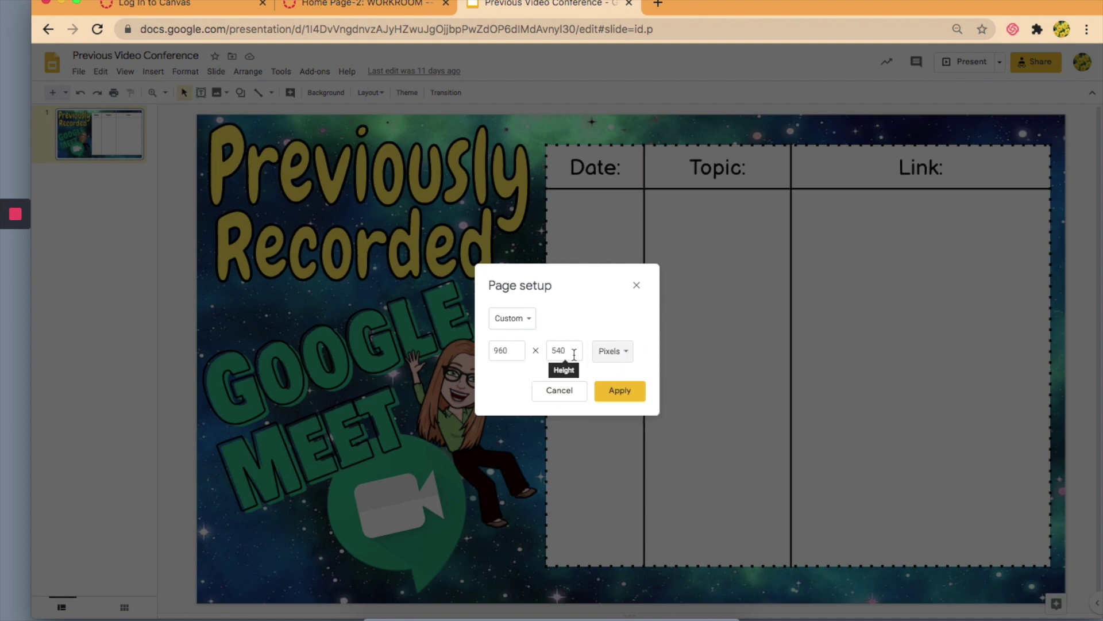
{"action": "double_click", "coordinate": [501, 350]}
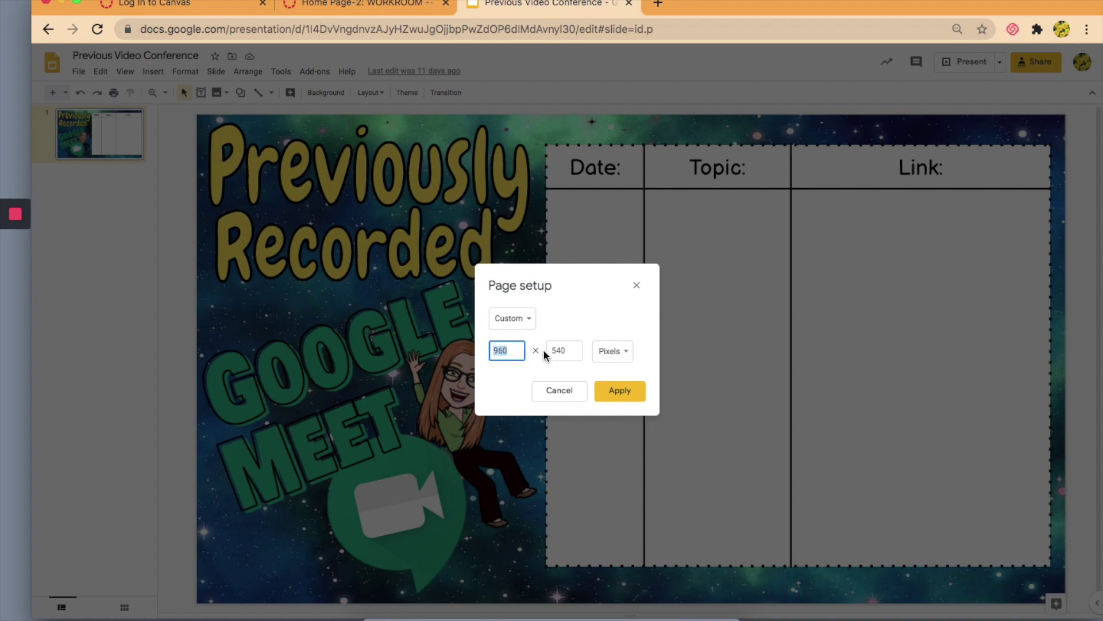
{"action": "left_click", "coordinate": [368, 5]}
Change the iframe's style to width 960px and height 540px, copying 540 from Slides.
{"action": "double_click", "coordinate": [474, 223]}
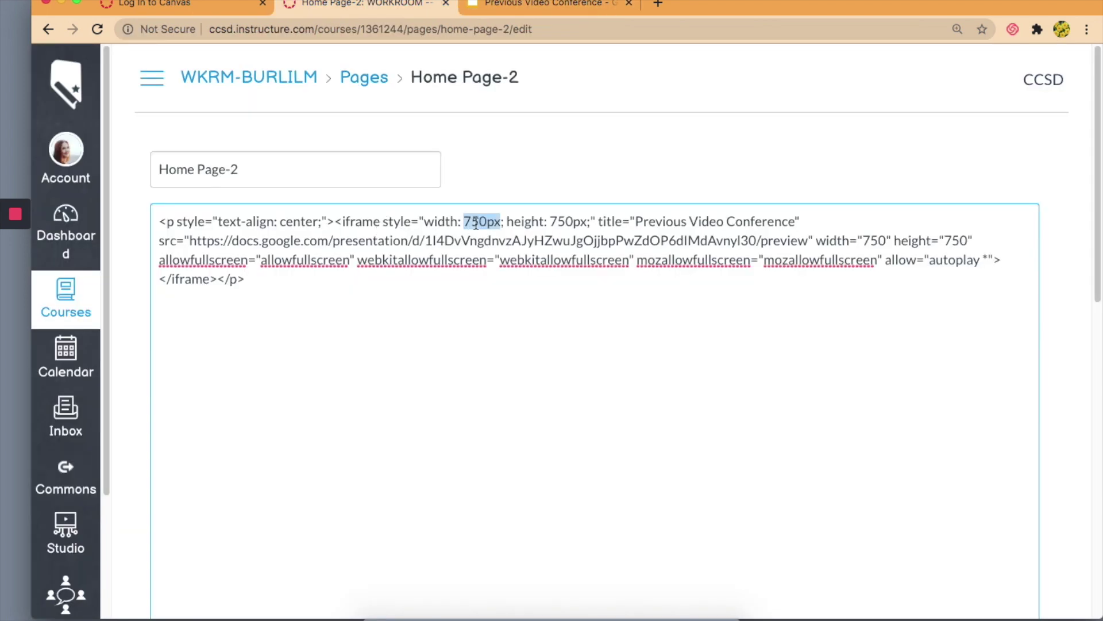
{"action": "left_click", "coordinate": [487, 221]}
{"action": "double_click", "coordinate": [485, 221]}
{"action": "left_click", "coordinate": [464, 222]}
{"action": "left_click_drag", "start_coordinate": [470, 222], "coordinate": [486, 223]}
{"action": "type", "text": "960"}
{"action": "left_click", "coordinate": [505, 7]}
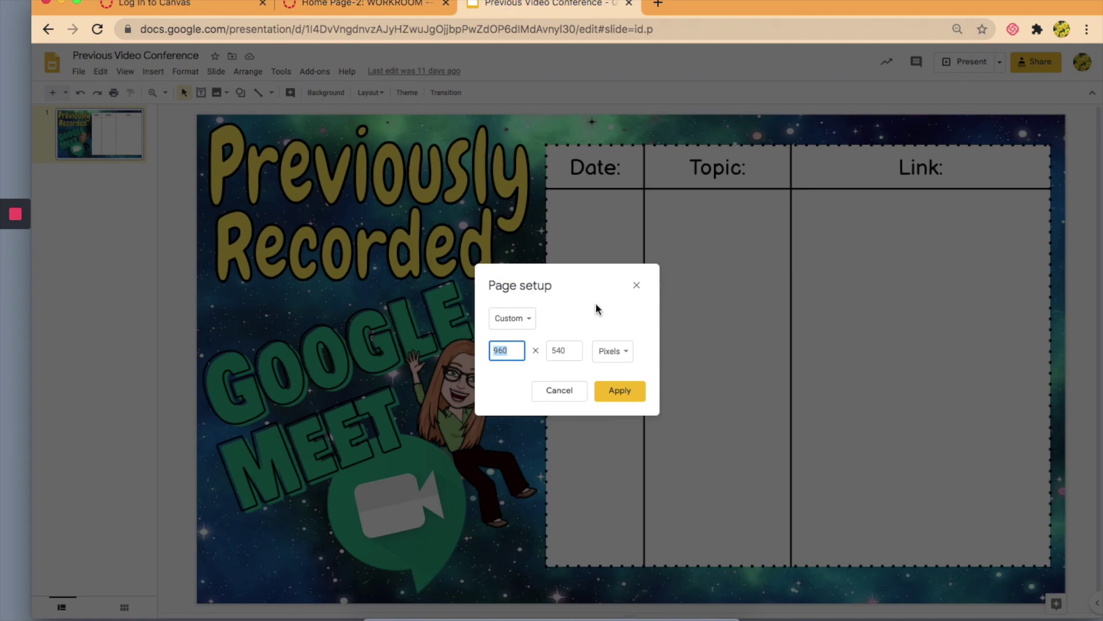
{"action": "double_click", "coordinate": [562, 352]}
{"action": "key", "text": "super+c"}
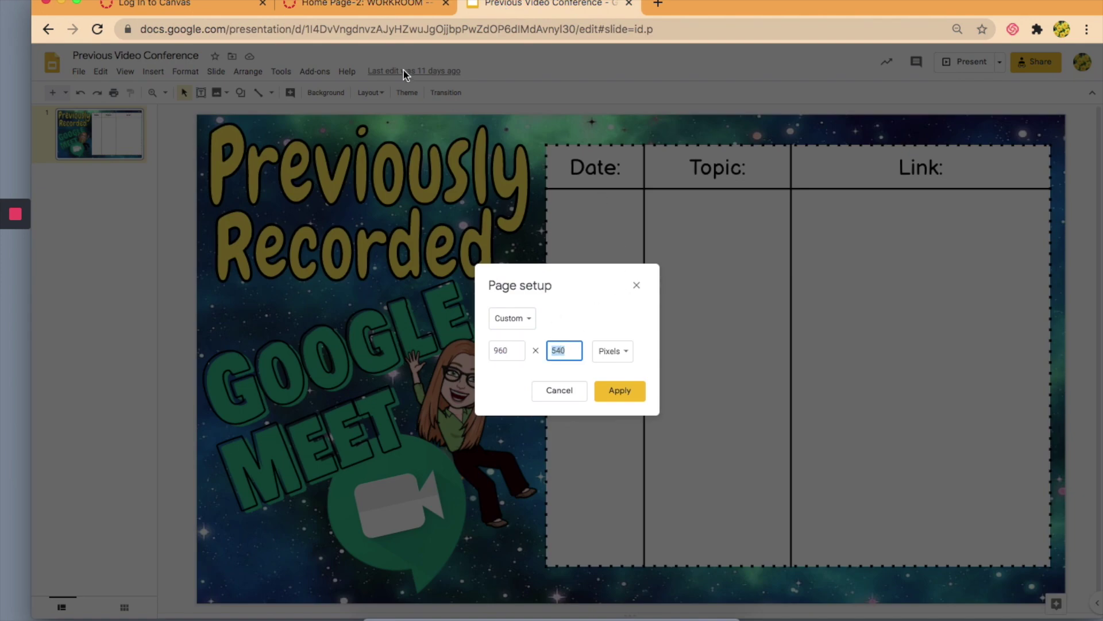
{"action": "left_click", "coordinate": [353, 7]}
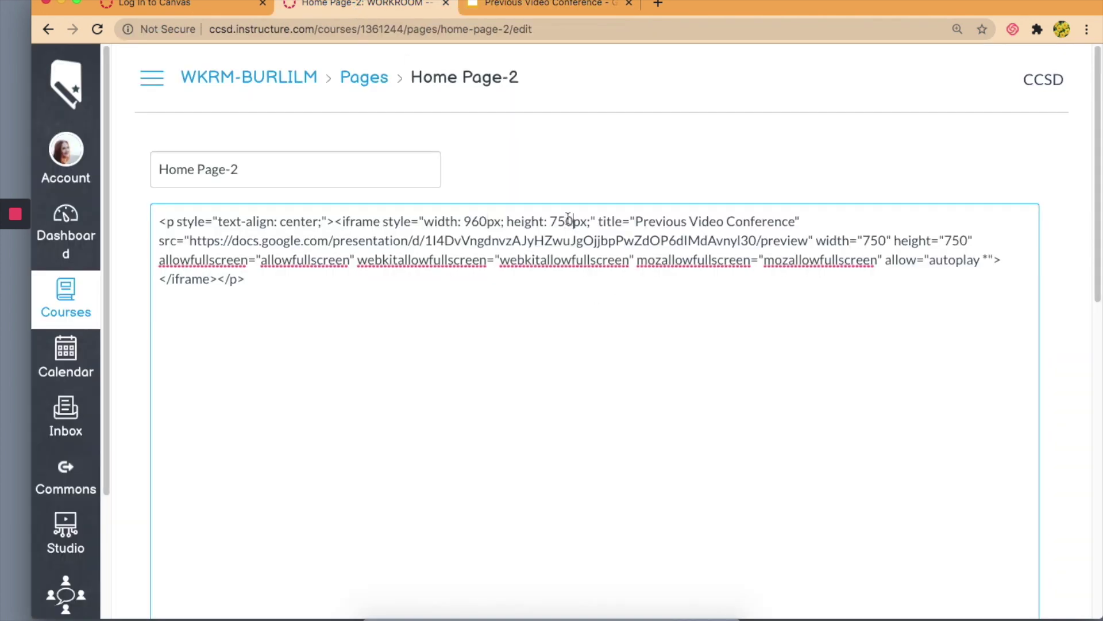
{"action": "left_click_drag", "start_coordinate": [574, 221], "coordinate": [550, 219]}
{"action": "key", "text": "super+v"}
Set the iframe's width and height attributes to 960 and 540.
{"action": "left_click_drag", "start_coordinate": [865, 241], "coordinate": [885, 242]}
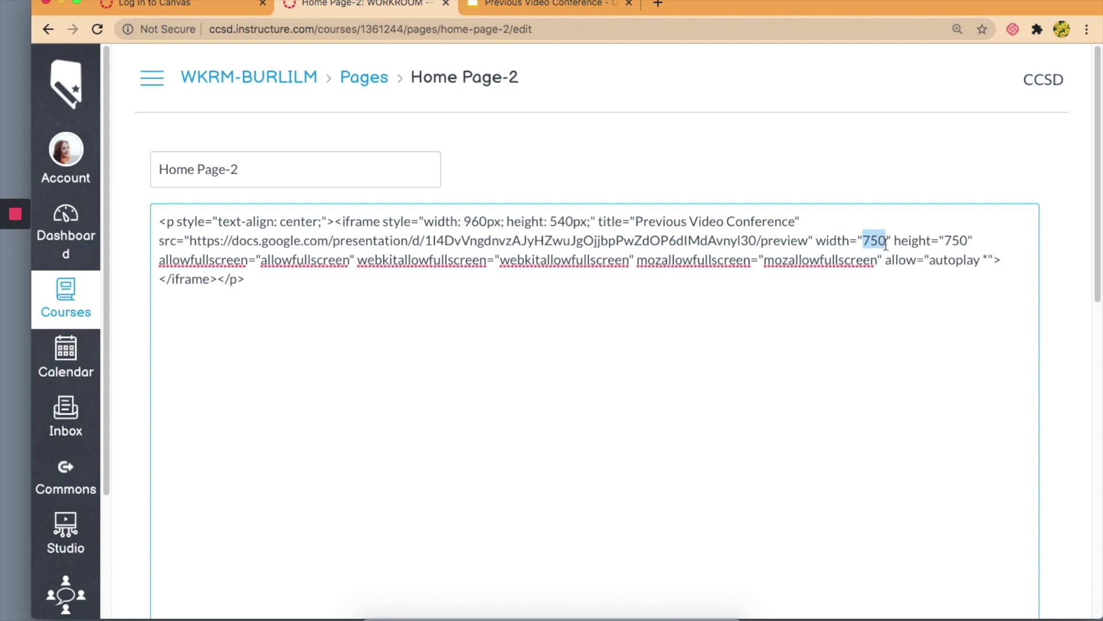
{"action": "type", "text": "960"}
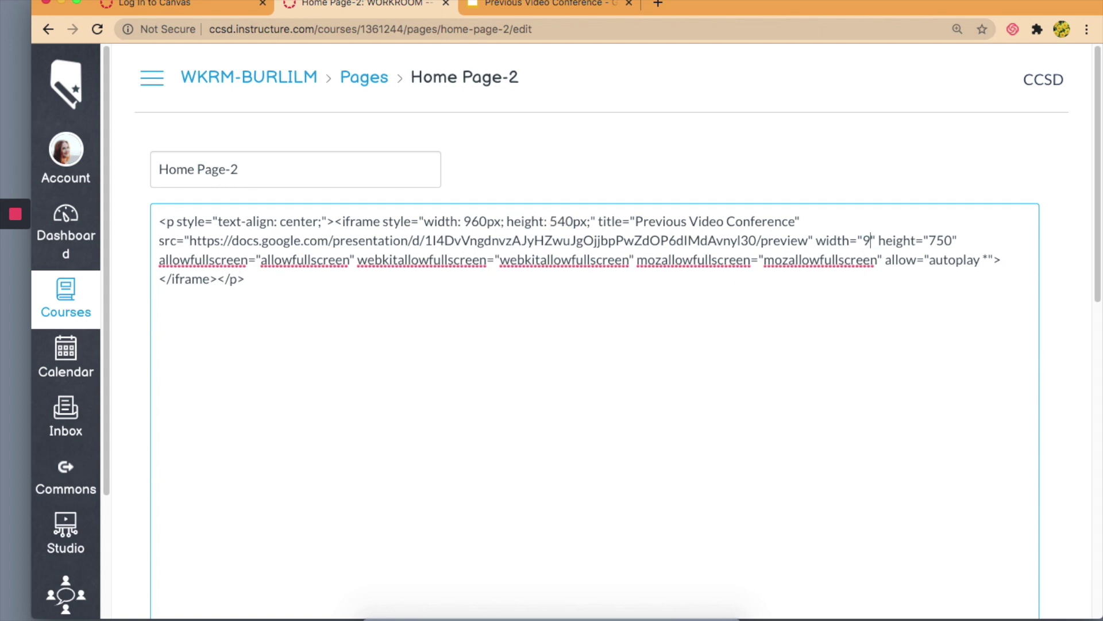
{"action": "left_click", "coordinate": [963, 241]}
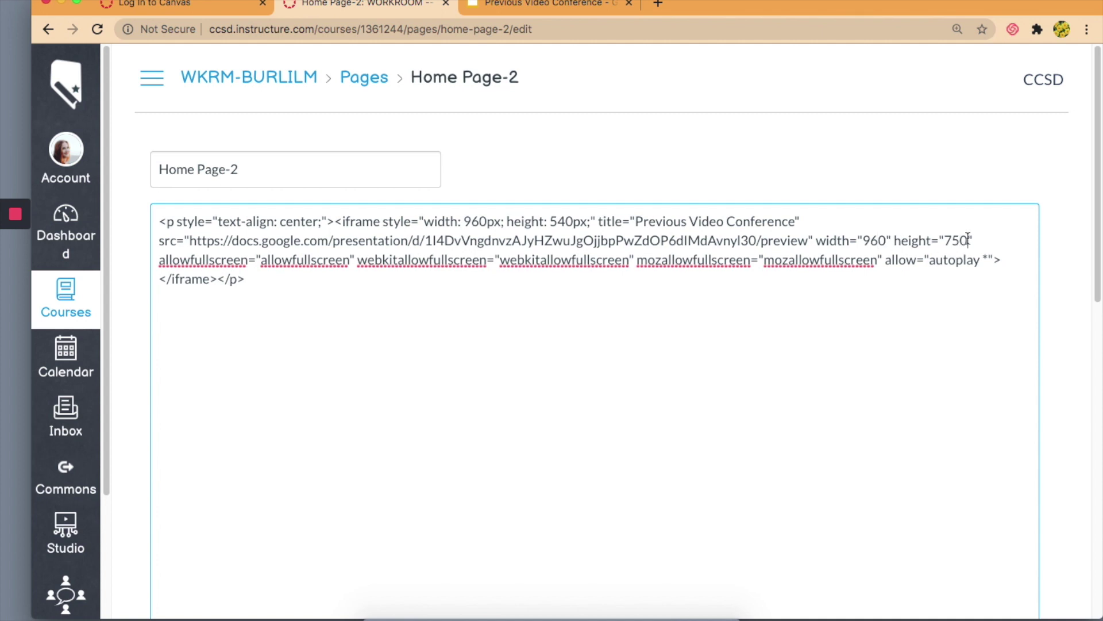
{"action": "key", "text": "Delete"}
{"action": "key", "text": "BackSpace"}
{"action": "key", "text": "BackSpace"}
{"action": "type", "text": "540"}
{"action": "left_click", "coordinate": [818, 472]}
{"action": "scroll", "coordinate": [1072, 313], "scroll_direction": "down", "scroll_amount": 10}
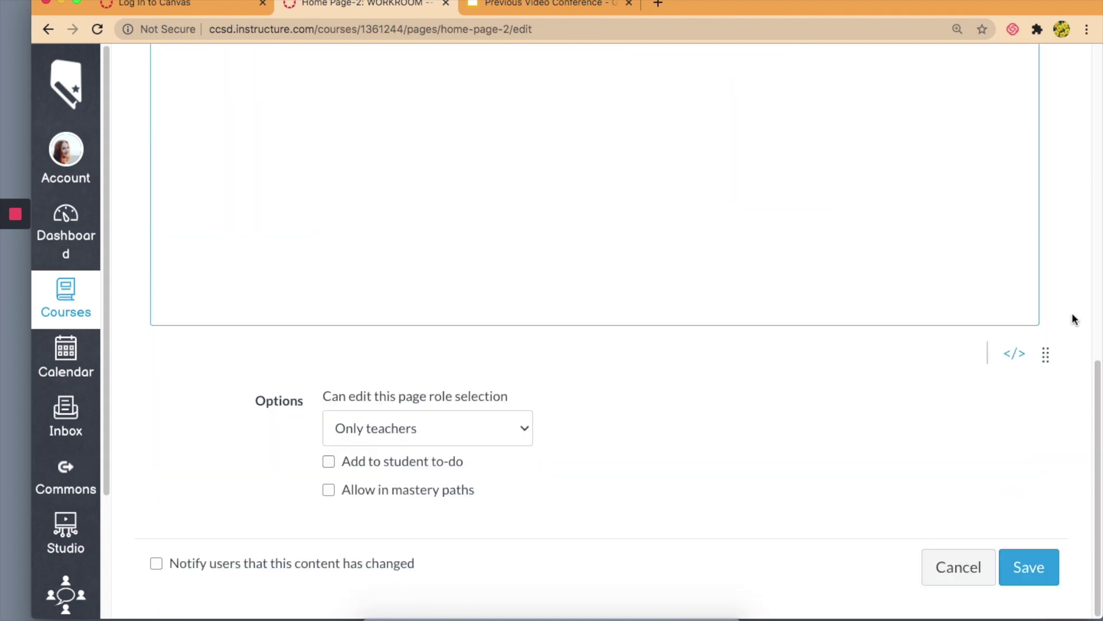
{"action": "left_click", "coordinate": [1026, 568]}
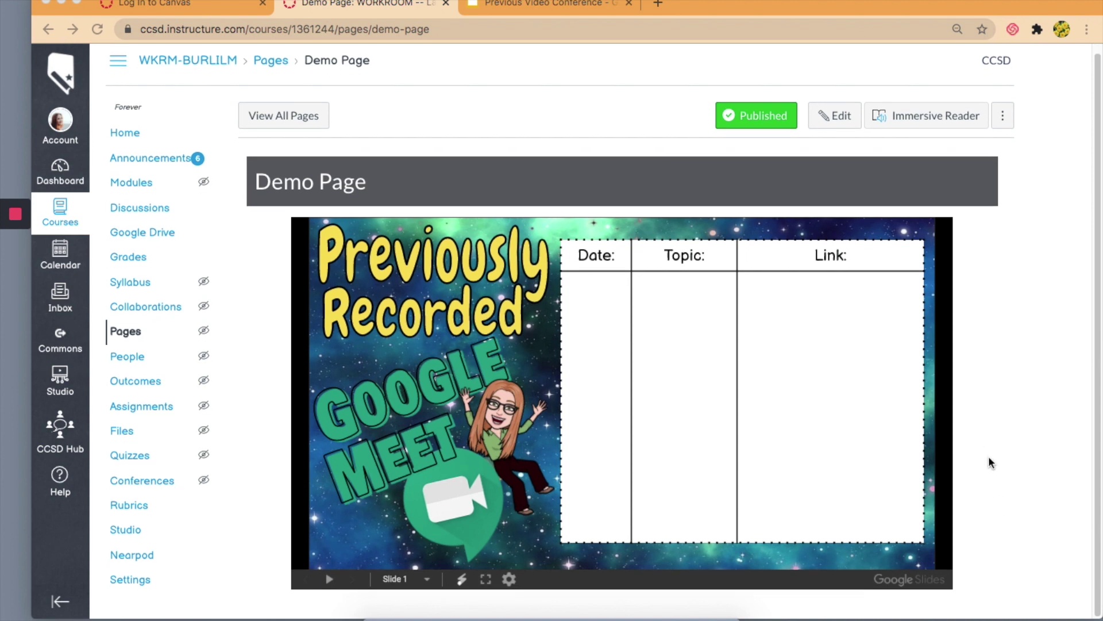
{"action": "left_click", "coordinate": [838, 115]}
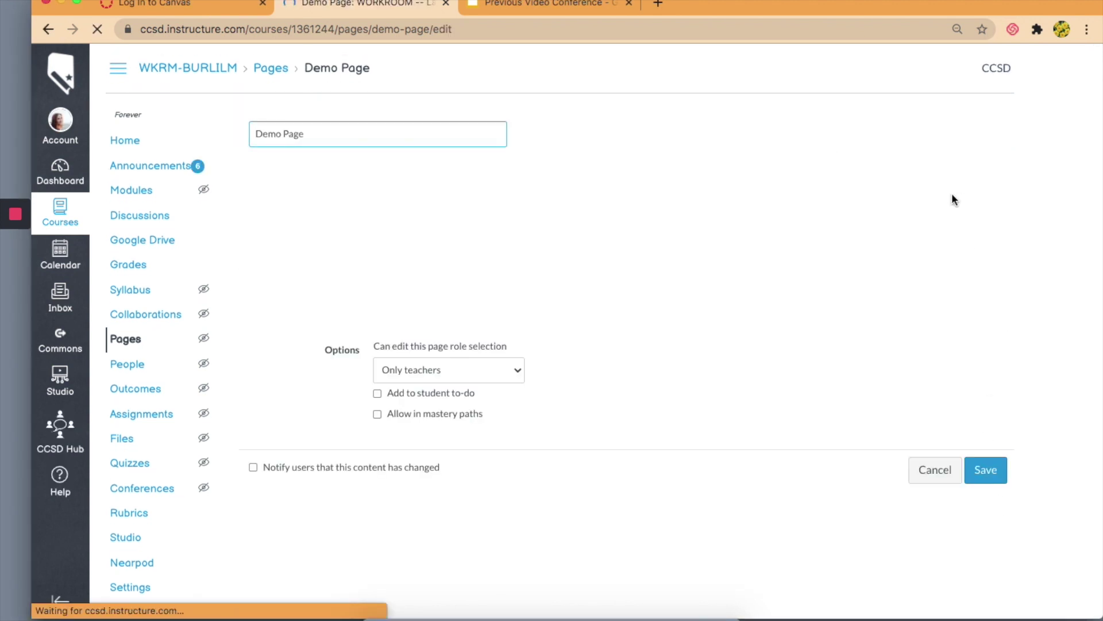
Change the Demo Page iframe's style width from 960px to 950px and save the page.
{"action": "left_click", "coordinate": [976, 316]}
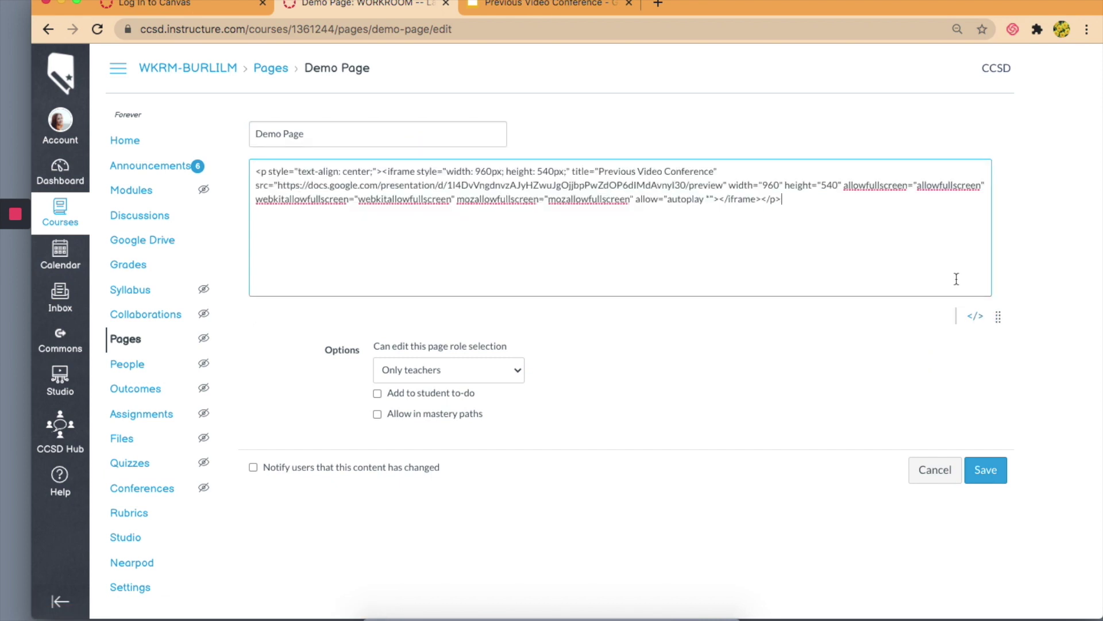
{"action": "left_click", "coordinate": [487, 170]}
{"action": "key", "text": "BackSpace"}
{"action": "type", "text": "5"}
{"action": "left_click", "coordinate": [977, 470]}
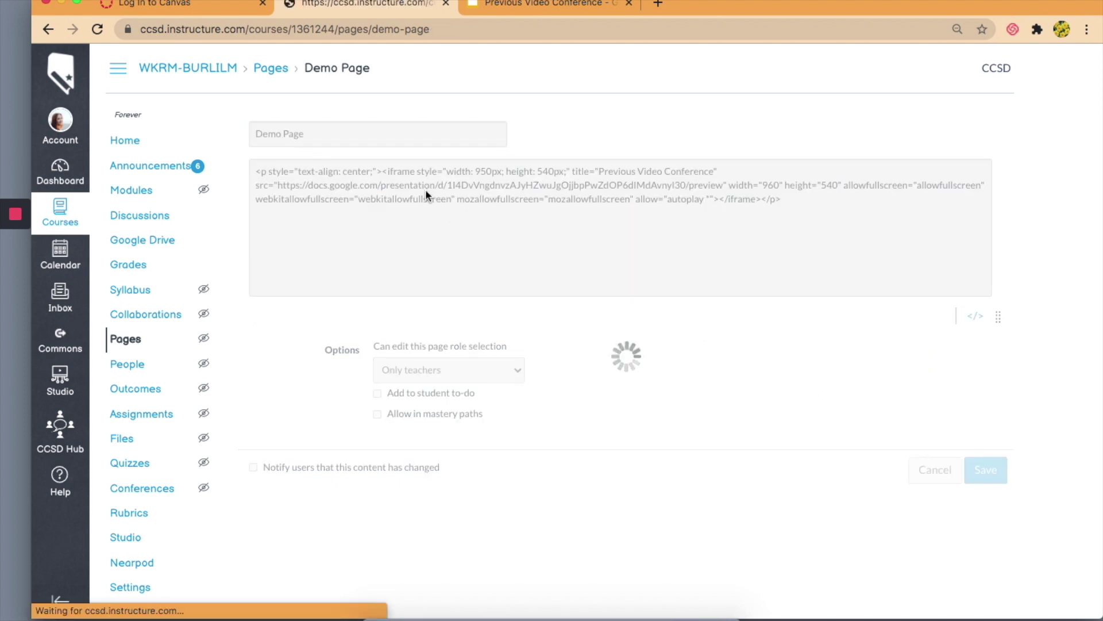
{"action": "scroll", "coordinate": [966, 334], "scroll_direction": "down", "scroll_amount": 1}
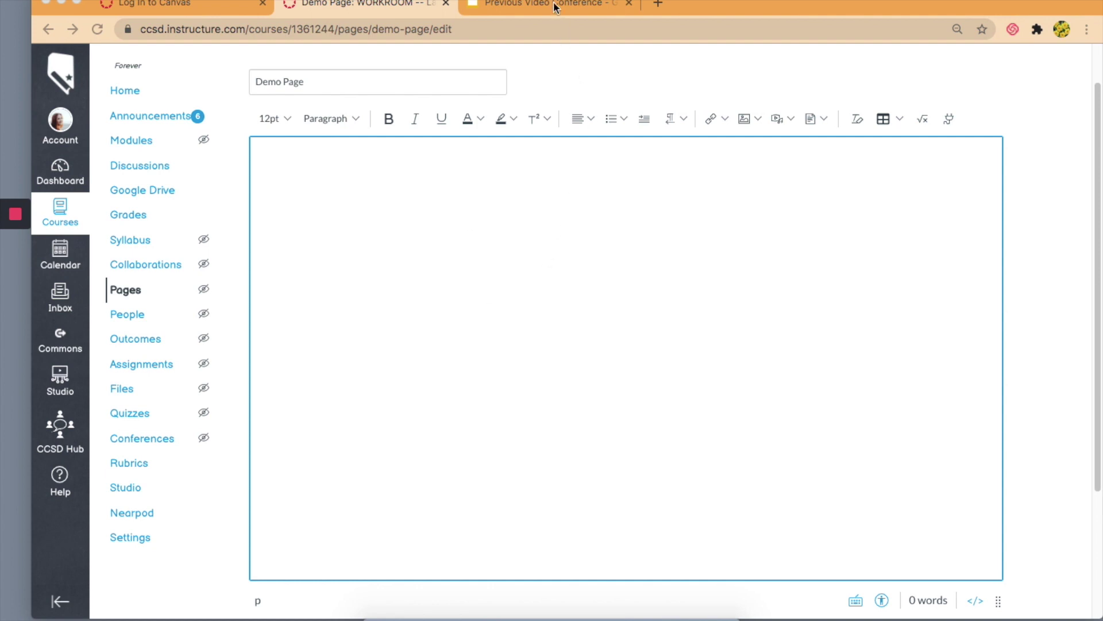
{"action": "left_click", "coordinate": [529, 4]}
Publish the Previous Video Conference presentation to the web from the Embed tab.
{"action": "left_click", "coordinate": [636, 286]}
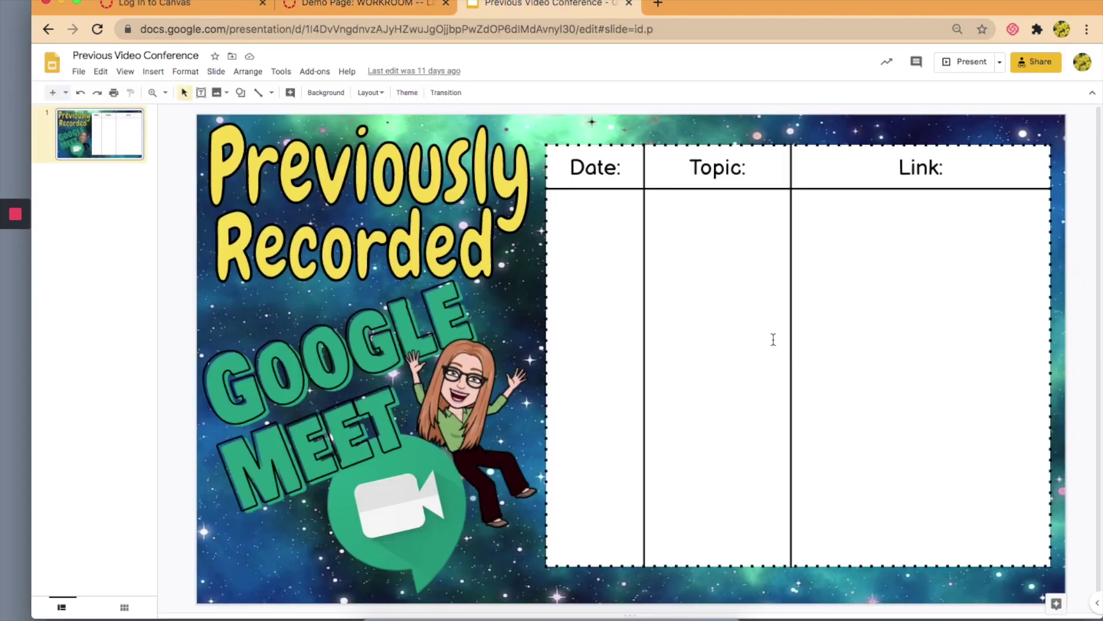
{"action": "left_click", "coordinate": [79, 72]}
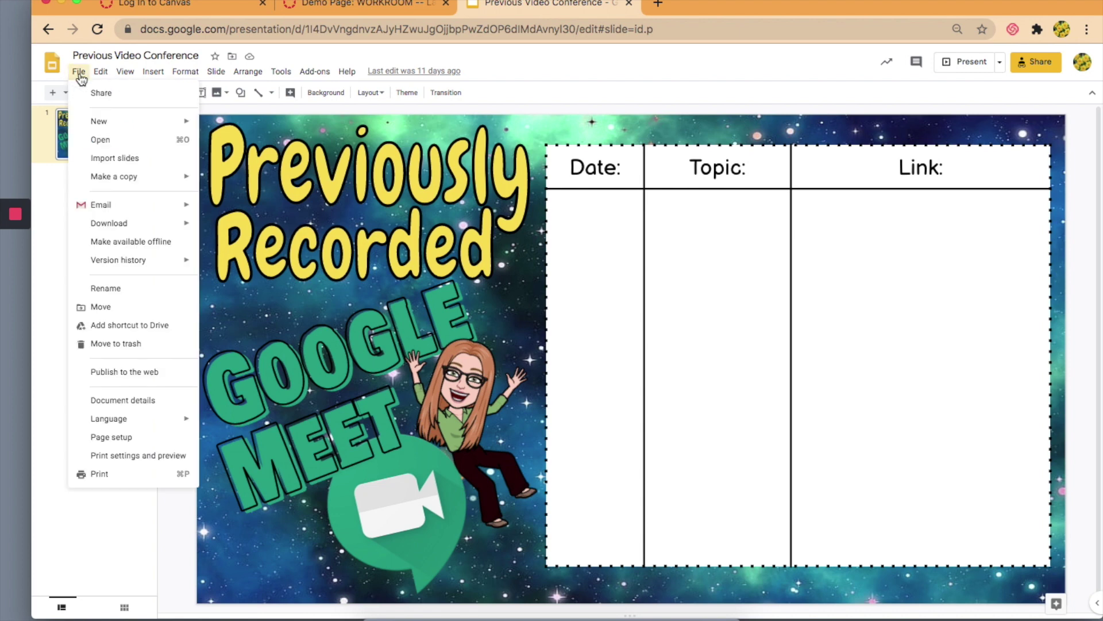
{"action": "left_click", "coordinate": [148, 373]}
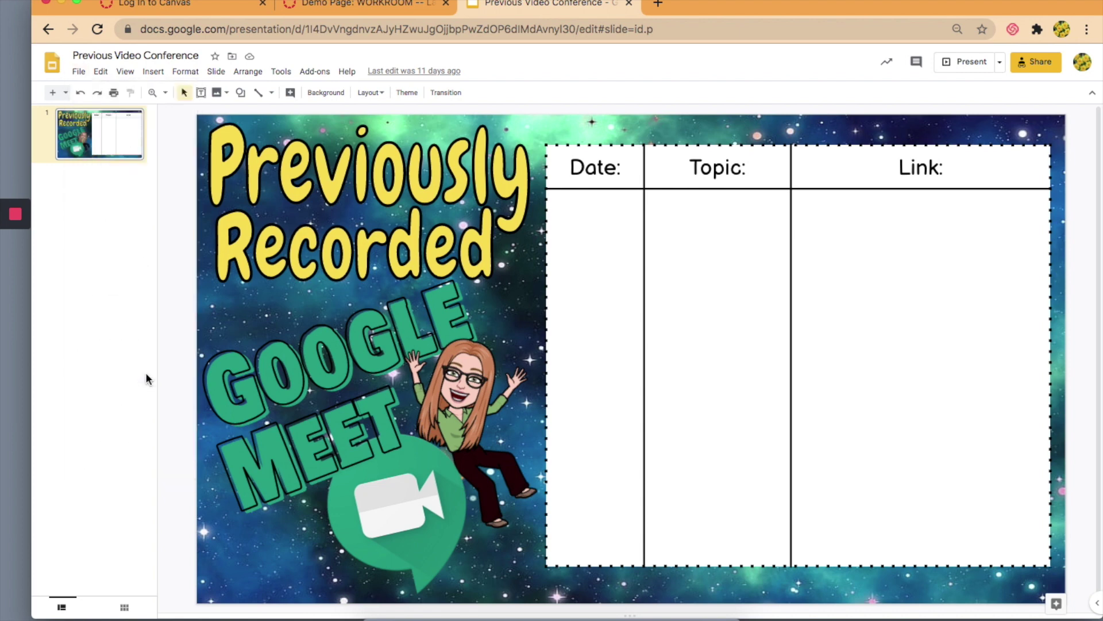
{"action": "left_click", "coordinate": [542, 293]}
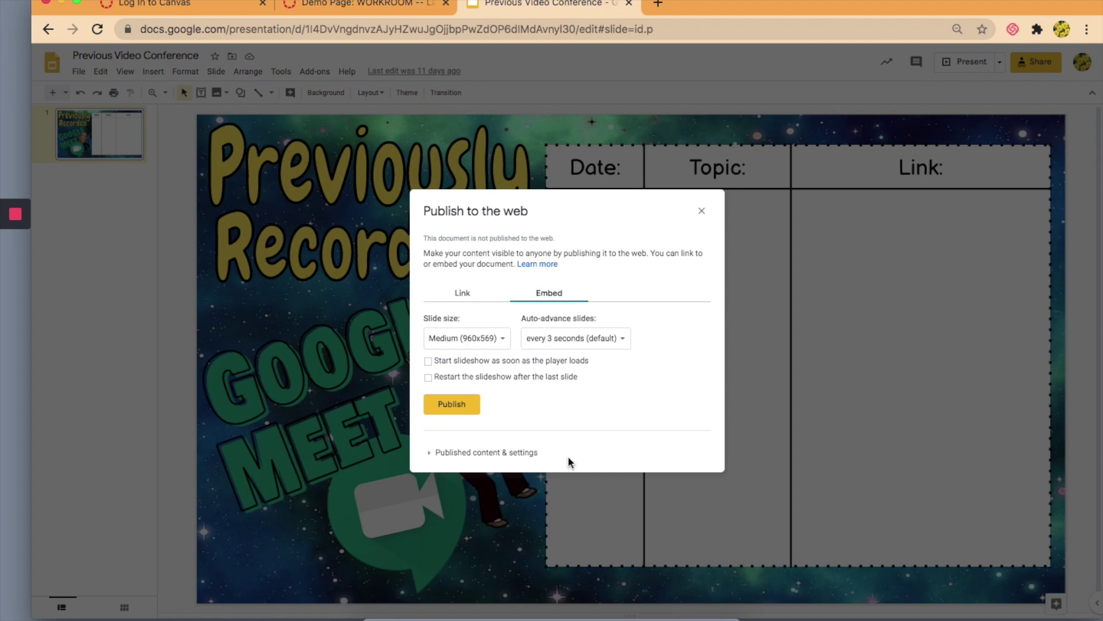
{"action": "left_click", "coordinate": [451, 404]}
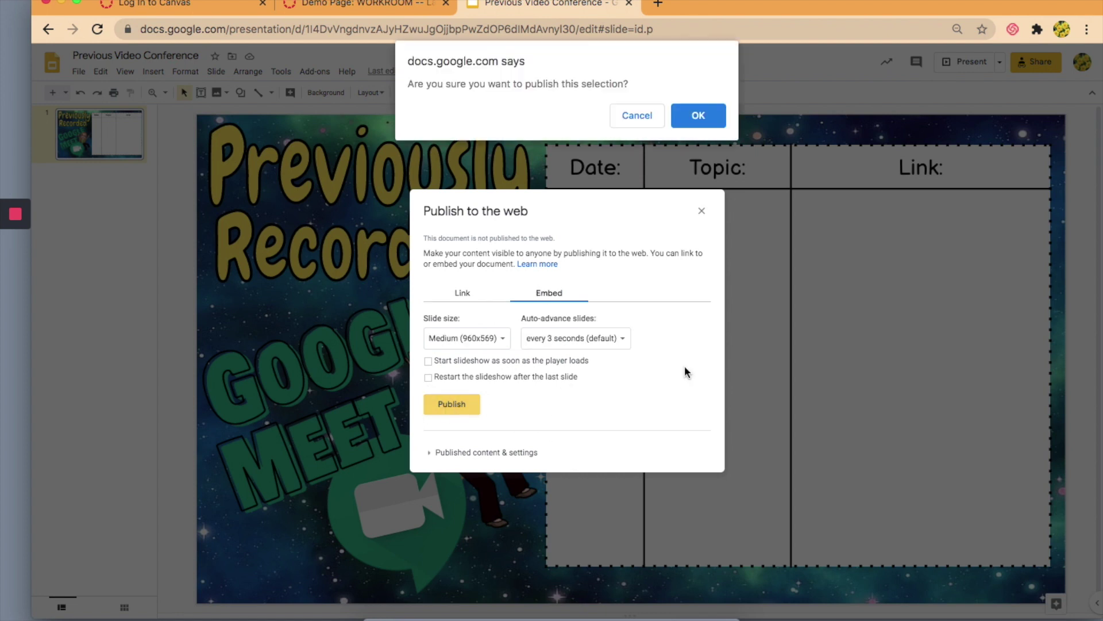
{"action": "left_click", "coordinate": [698, 115]}
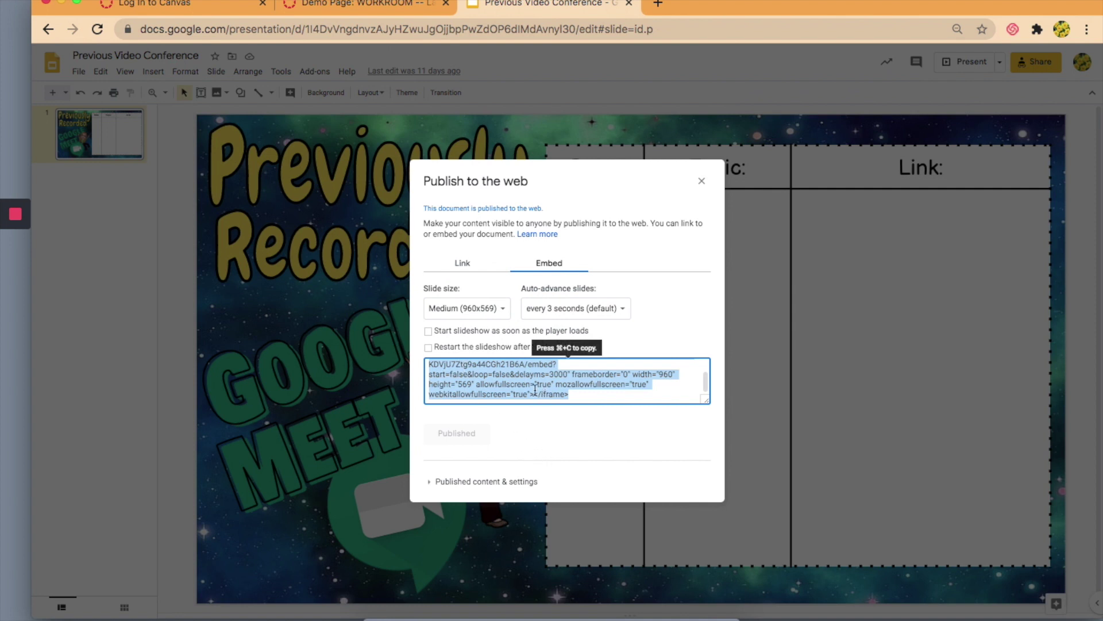
Copy the presentation's 960x569 iframe embed code.
{"action": "right_click", "coordinate": [529, 384]}
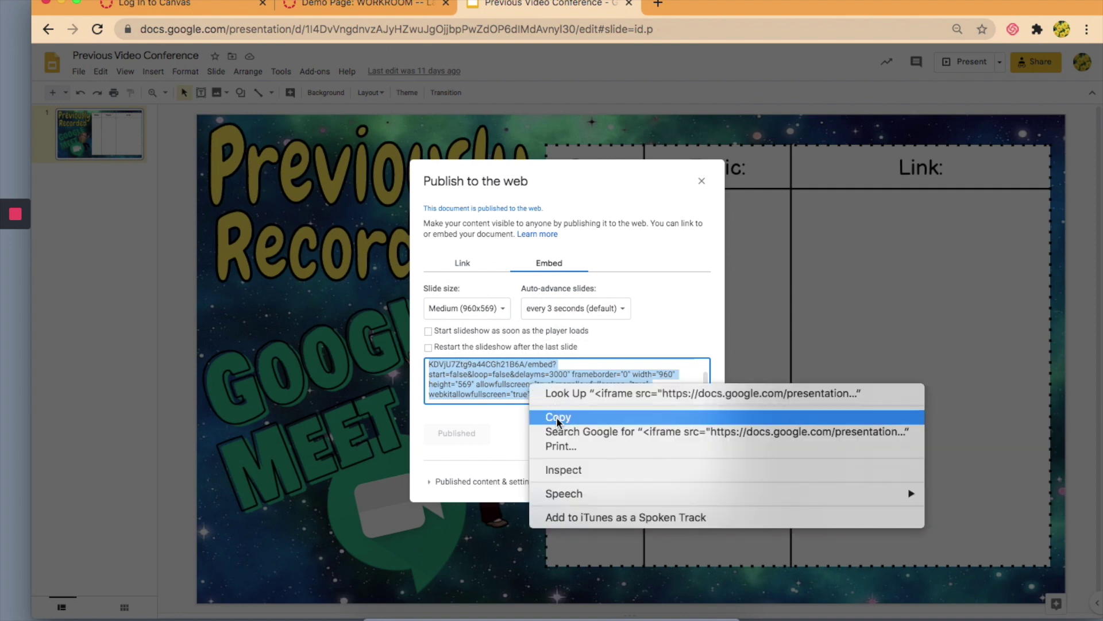
{"action": "left_click", "coordinate": [556, 416]}
{"action": "left_click", "coordinate": [479, 395]}
{"action": "scroll", "coordinate": [480, 395], "scroll_direction": "down", "scroll_amount": 2}
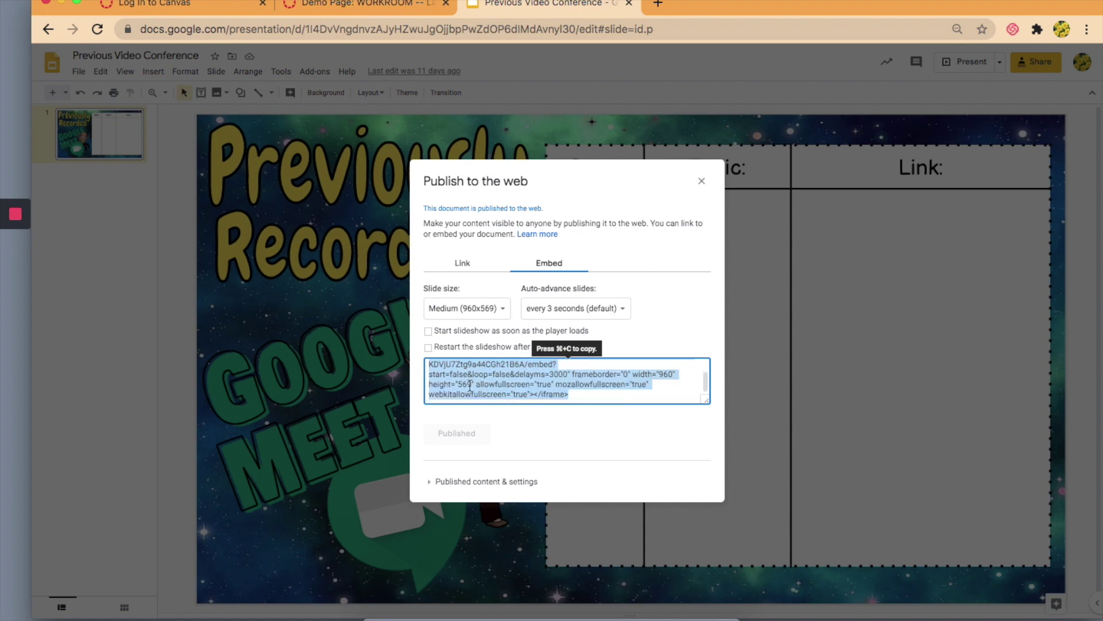
{"action": "left_click", "coordinate": [315, 7]}
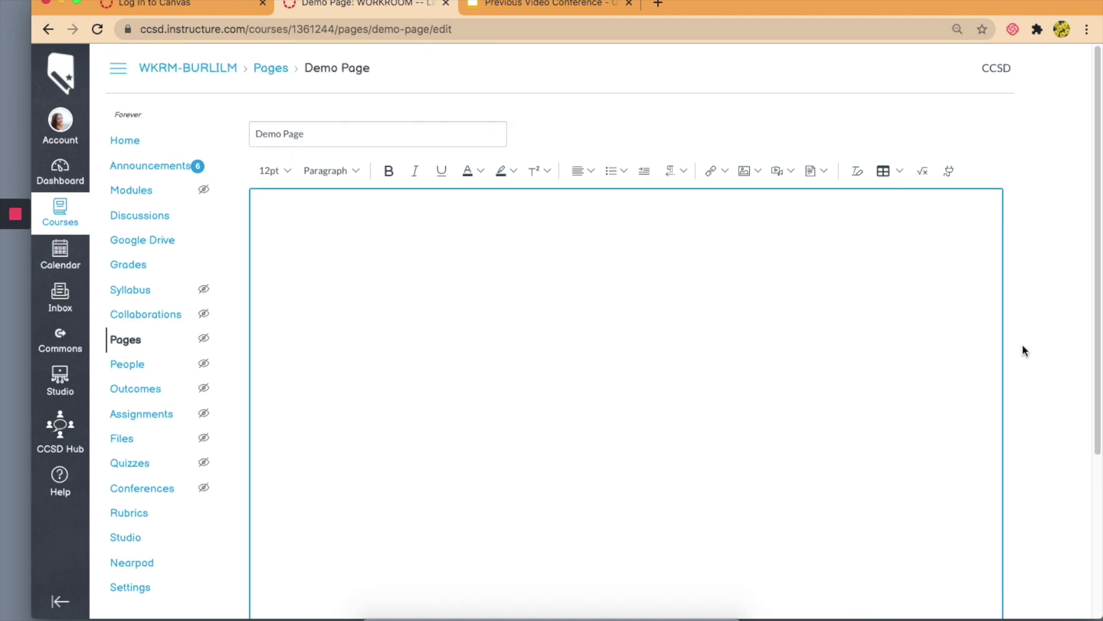
Paste the published slides' iframe code into the Demo Page HTML body and save it.
{"action": "scroll", "coordinate": [1025, 351], "scroll_direction": "down", "scroll_amount": 4}
{"action": "left_click", "coordinate": [977, 430]}
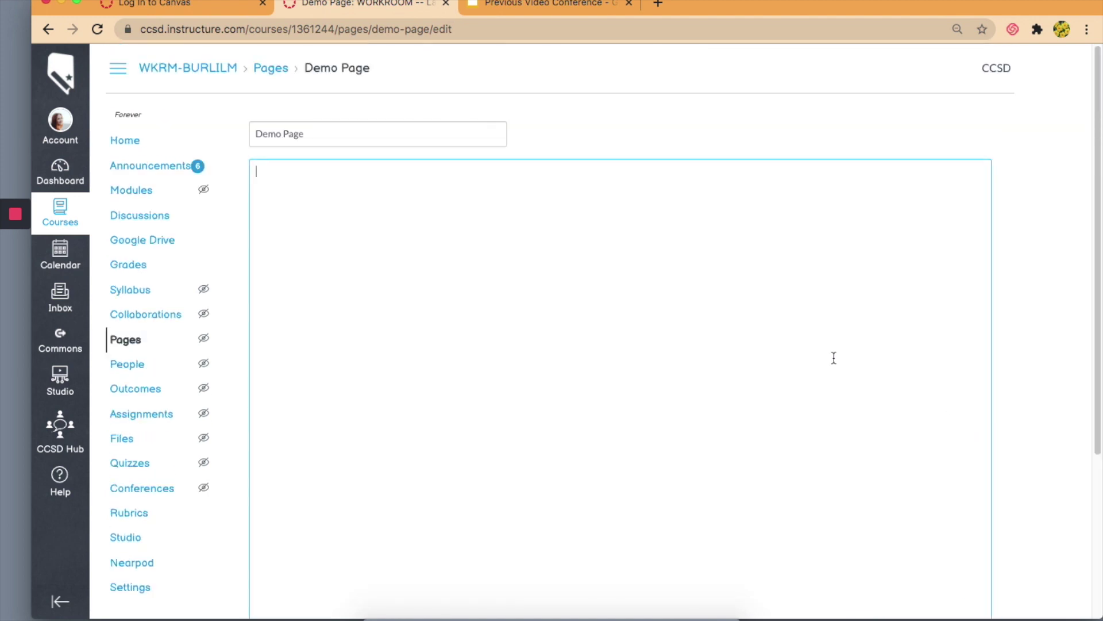
{"action": "right_click", "coordinate": [323, 202]}
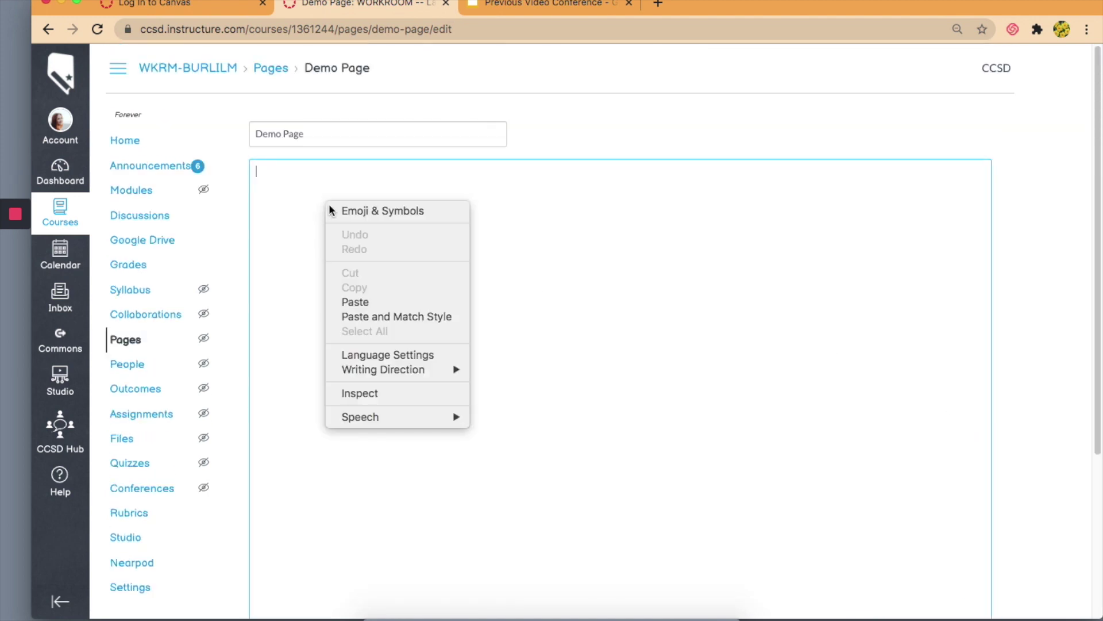
{"action": "left_click", "coordinate": [373, 303]}
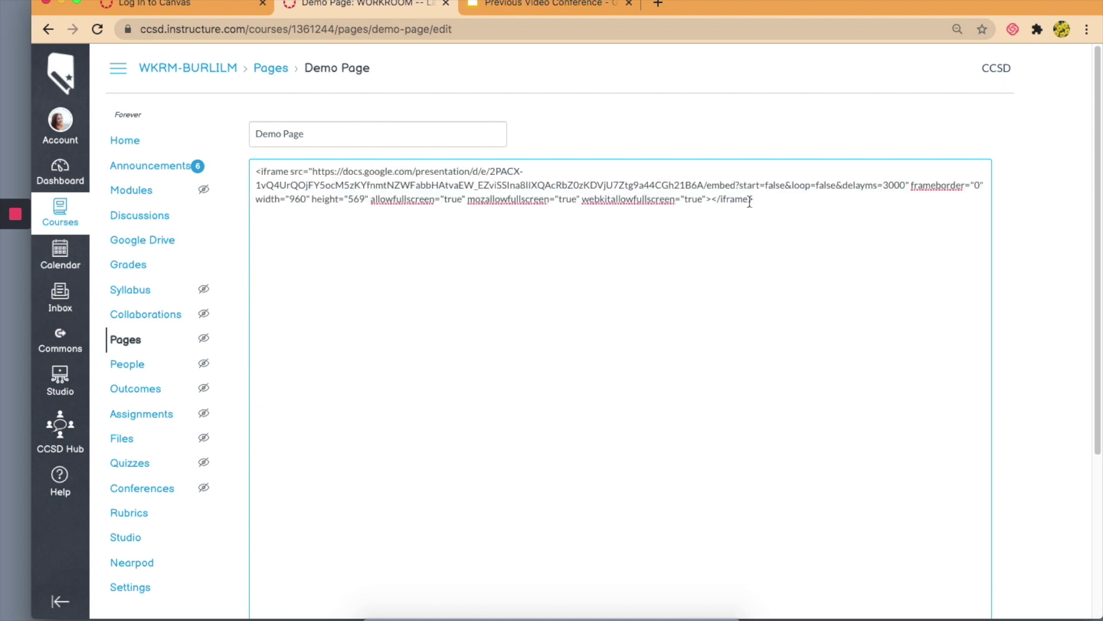
{"action": "scroll", "coordinate": [1043, 326], "scroll_direction": "down", "scroll_amount": 3}
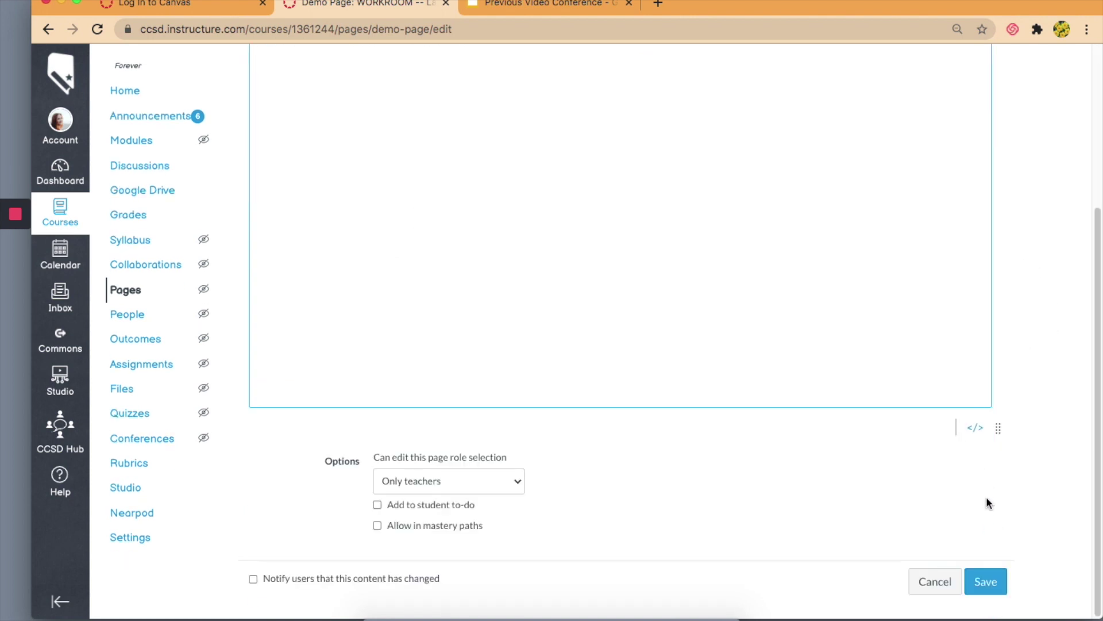
{"action": "left_click", "coordinate": [985, 582]}
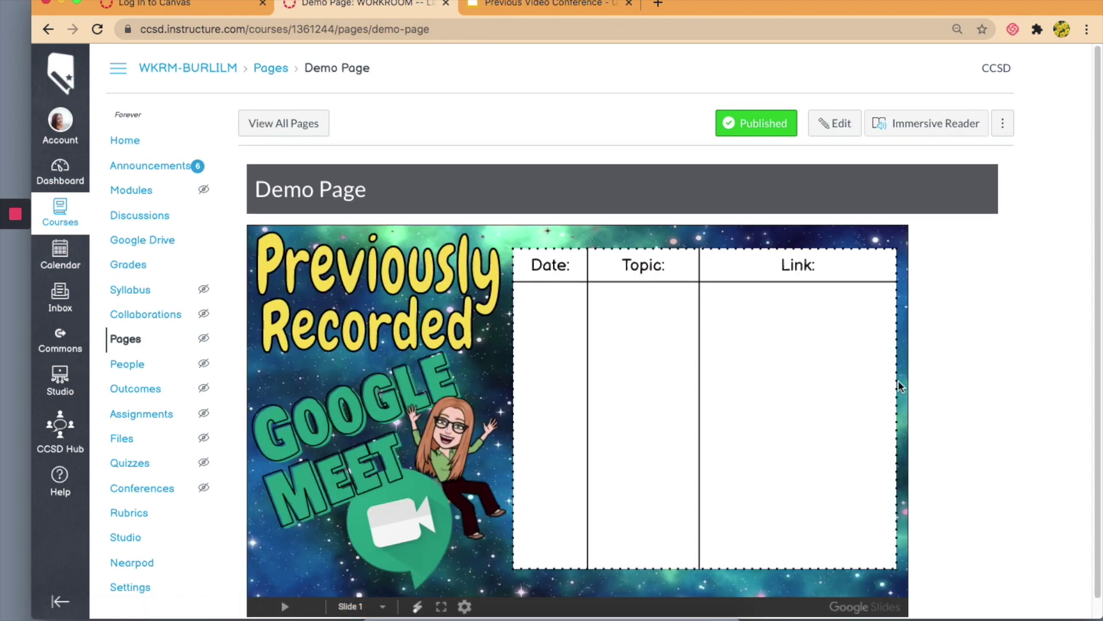
{"action": "scroll", "coordinate": [352, 397], "scroll_direction": "down", "scroll_amount": 1}
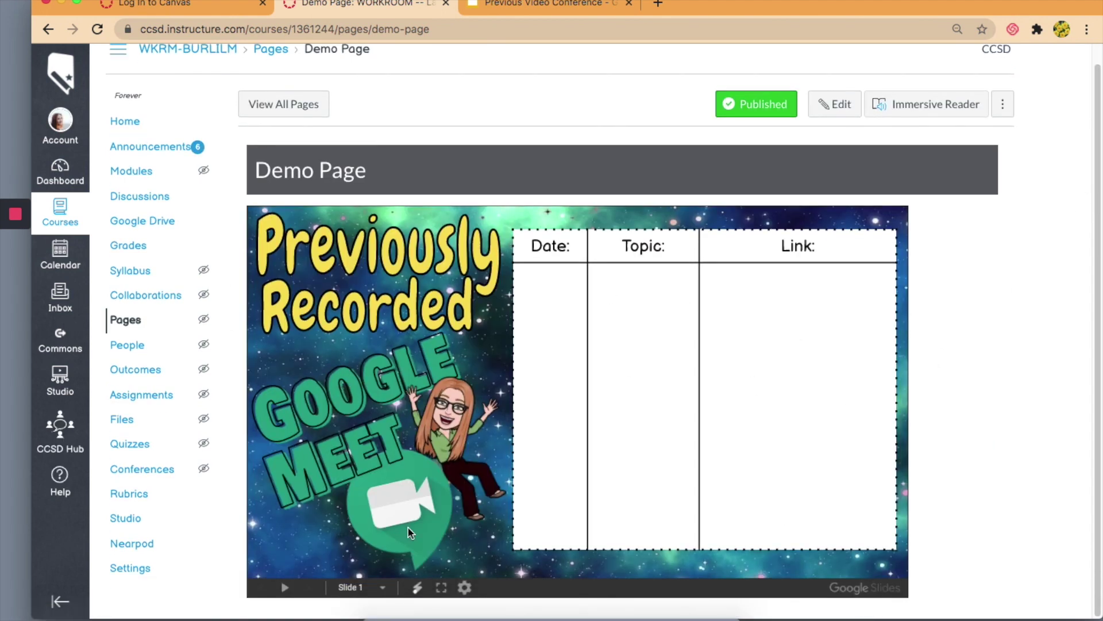